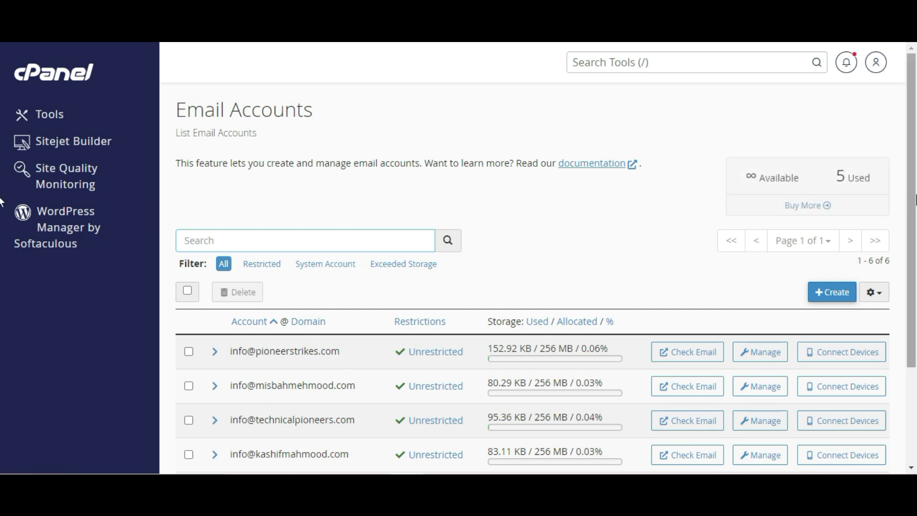
Scroll down the Email Accounts page to see the hosted mailboxes and their storage usage
{"action": "scroll", "coordinate": [821, 272], "scroll_direction": "down", "scroll_amount": 1}
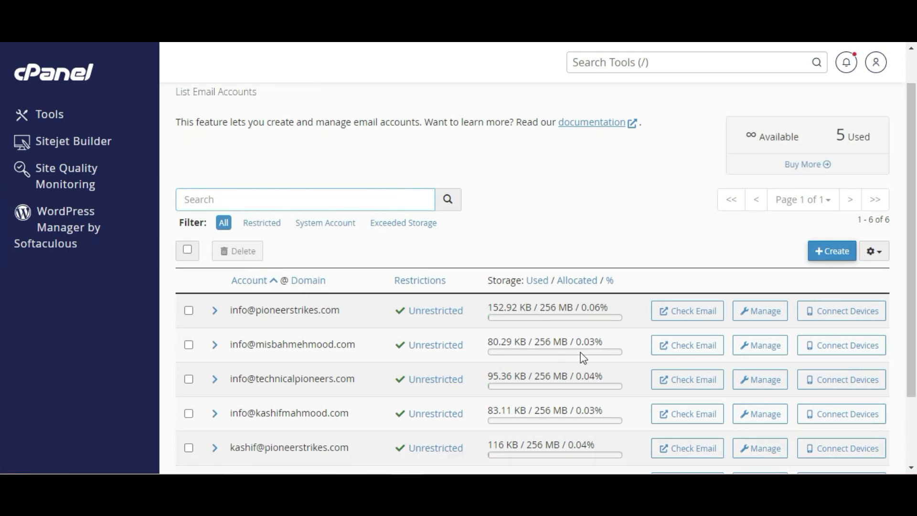
Copy the info mailbox's secure SSL/TLS settings (IMAP 993, POP3 995, SMTP 465) into Notepad
{"action": "left_click", "coordinate": [839, 355]}
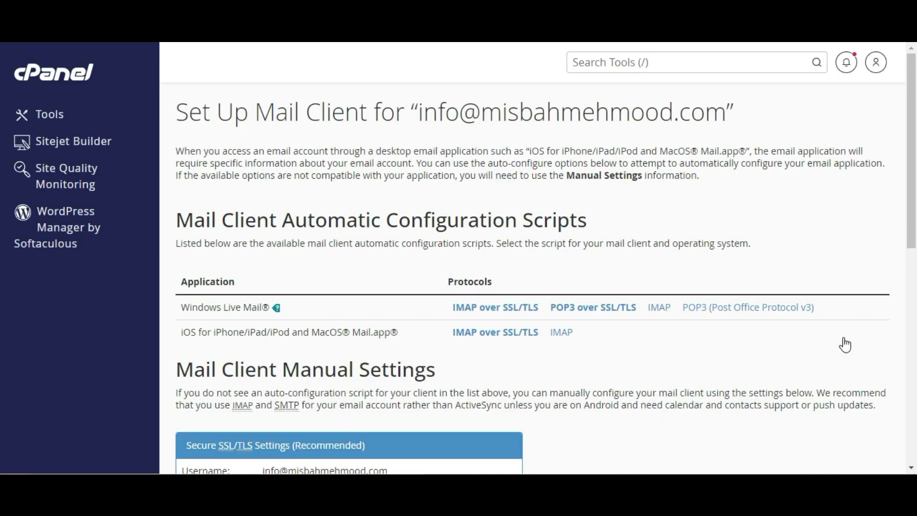
{"action": "left_click_drag", "start_coordinate": [915, 133], "coordinate": [914, 253]}
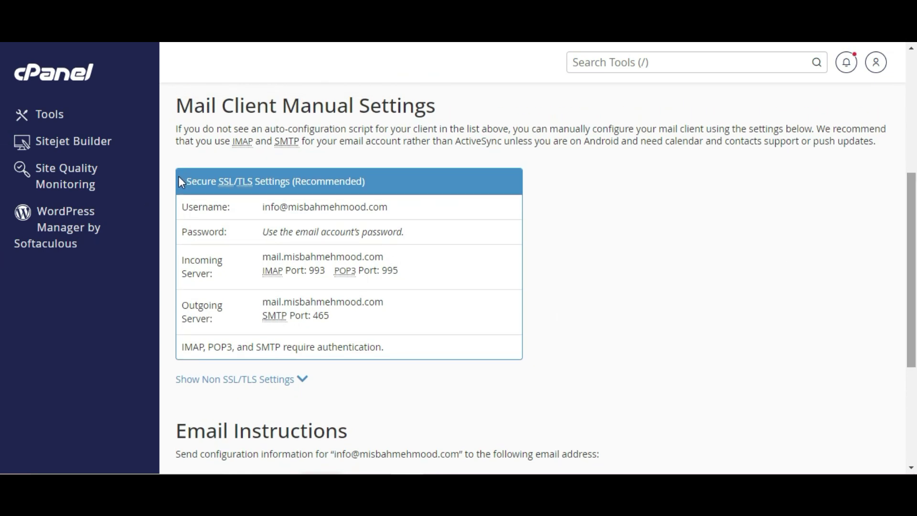
{"action": "left_click_drag", "start_coordinate": [181, 182], "coordinate": [390, 347]}
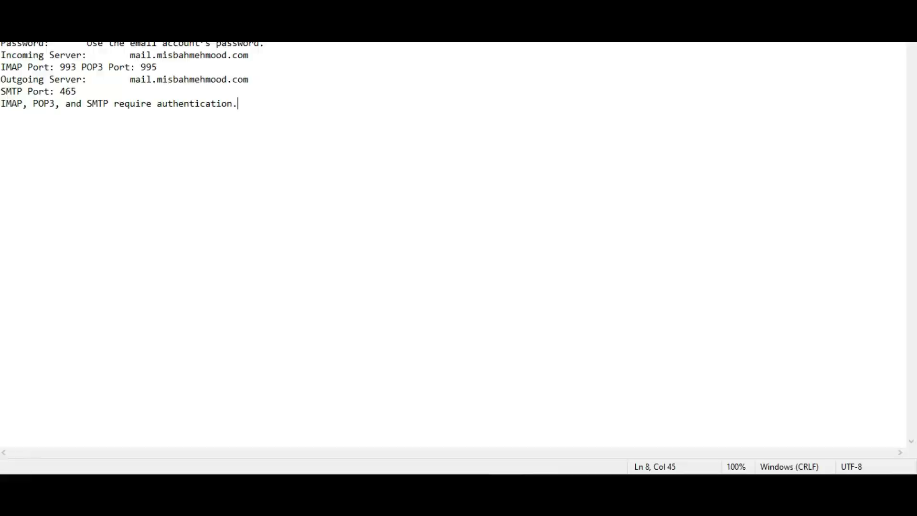
{"action": "key", "text": "super+Down"}
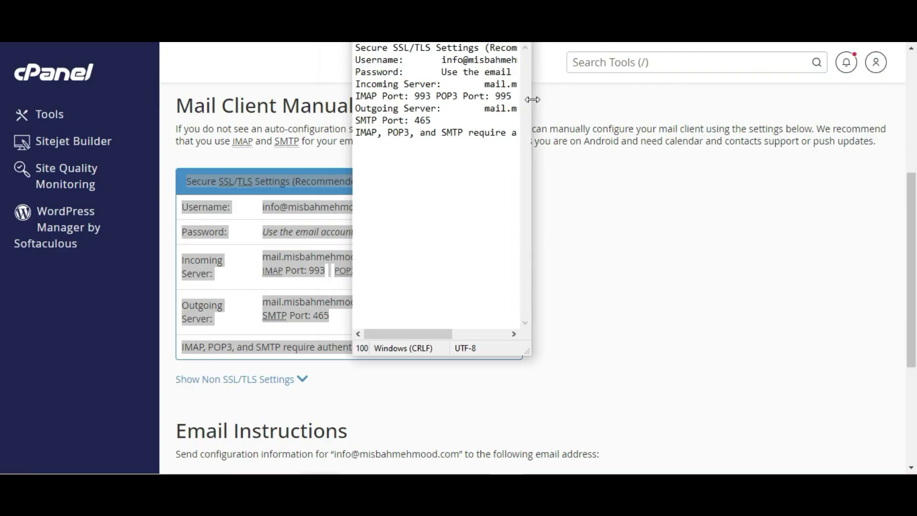
{"action": "left_click_drag", "start_coordinate": [533, 99], "coordinate": [658, 111]}
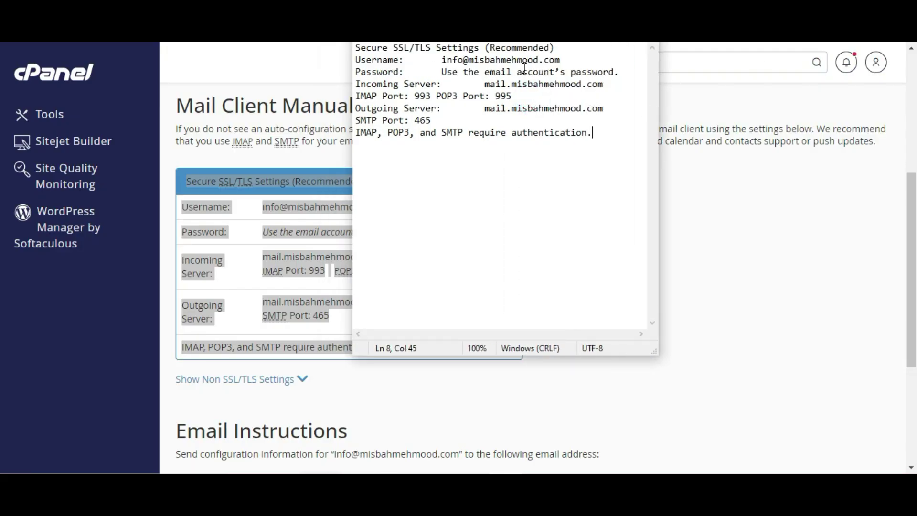
{"action": "key", "text": "super+Down"}
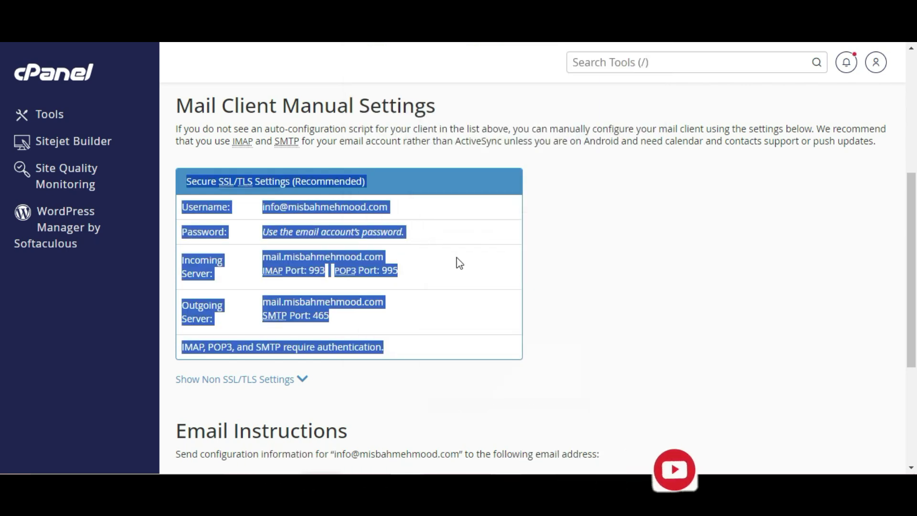
{"action": "left_click", "coordinate": [642, 287]}
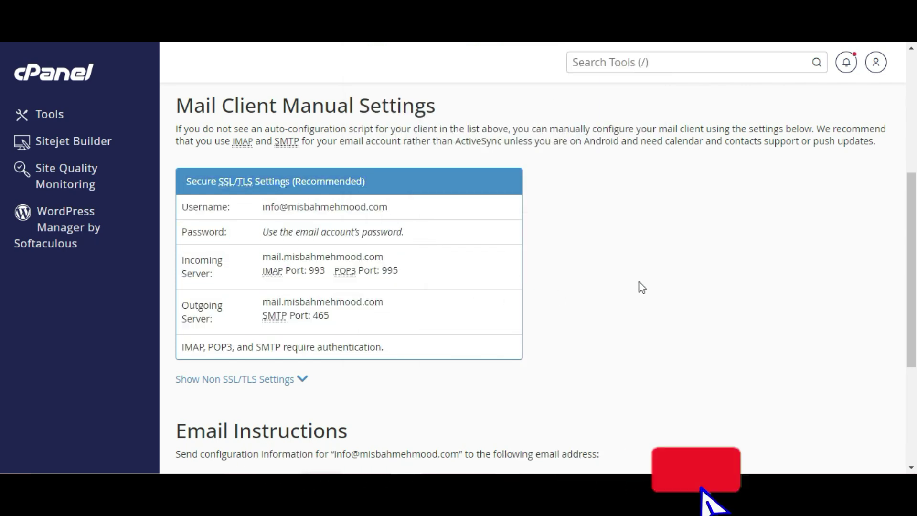
Return to cPanel home and start adding a new email forwarder
{"action": "left_click", "coordinate": [64, 67]}
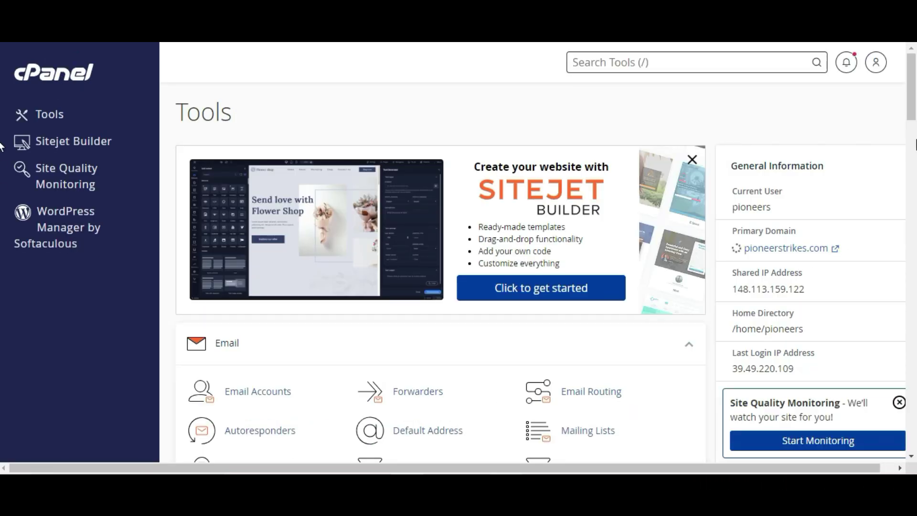
{"action": "scroll", "coordinate": [2, 137], "scroll_direction": "down", "scroll_amount": 3}
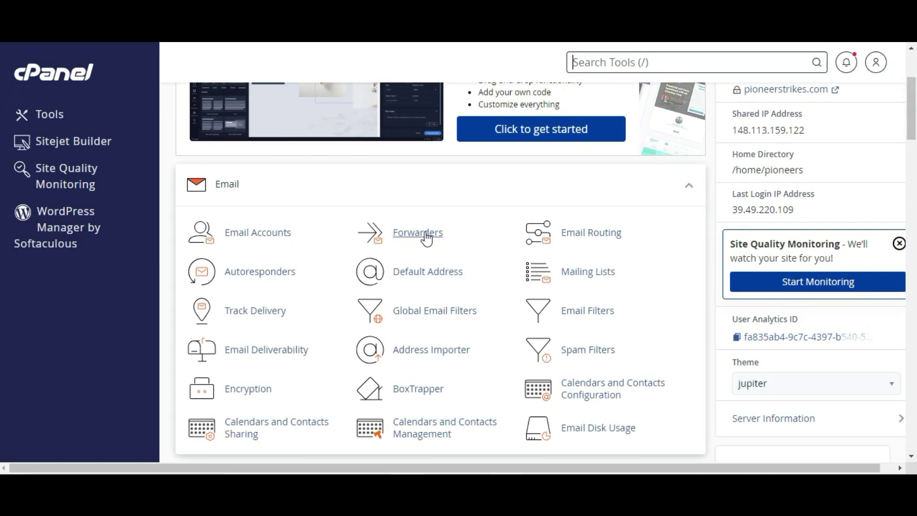
{"action": "left_click", "coordinate": [425, 234]}
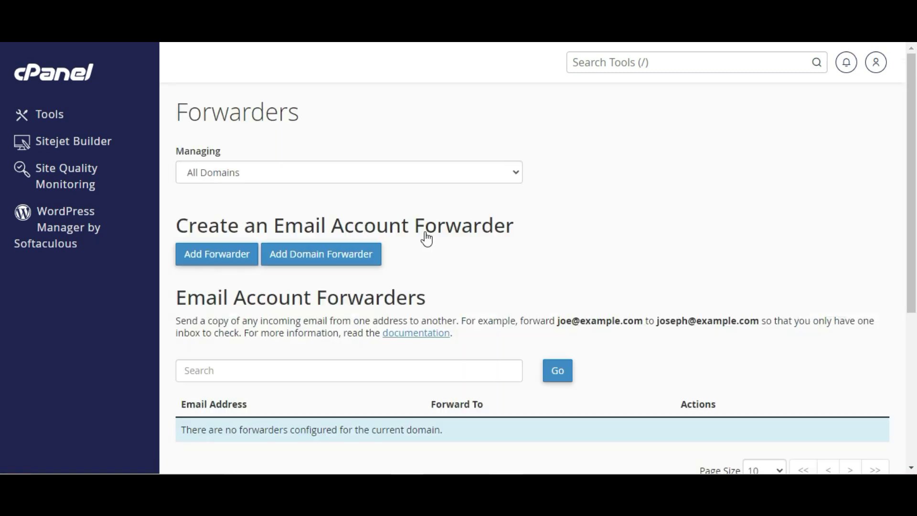
{"action": "scroll", "coordinate": [897, 212], "scroll_direction": "down", "scroll_amount": 2}
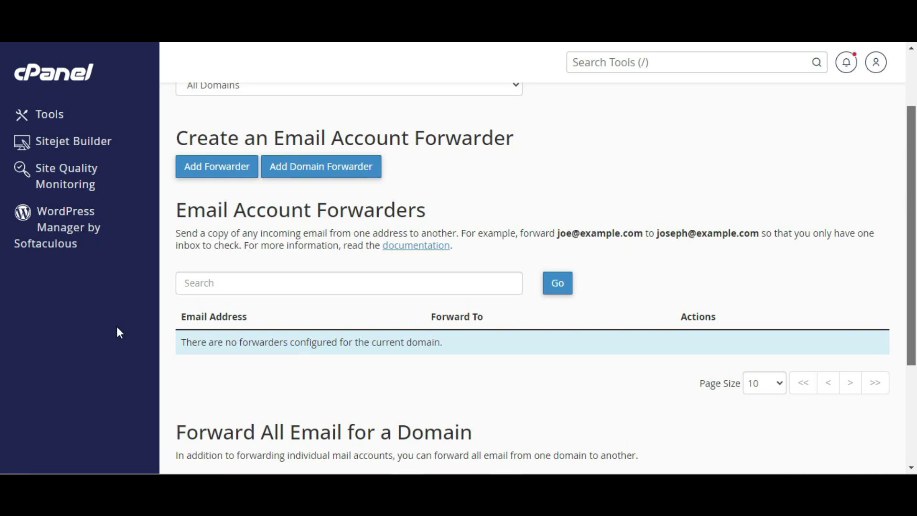
{"action": "left_click", "coordinate": [201, 176]}
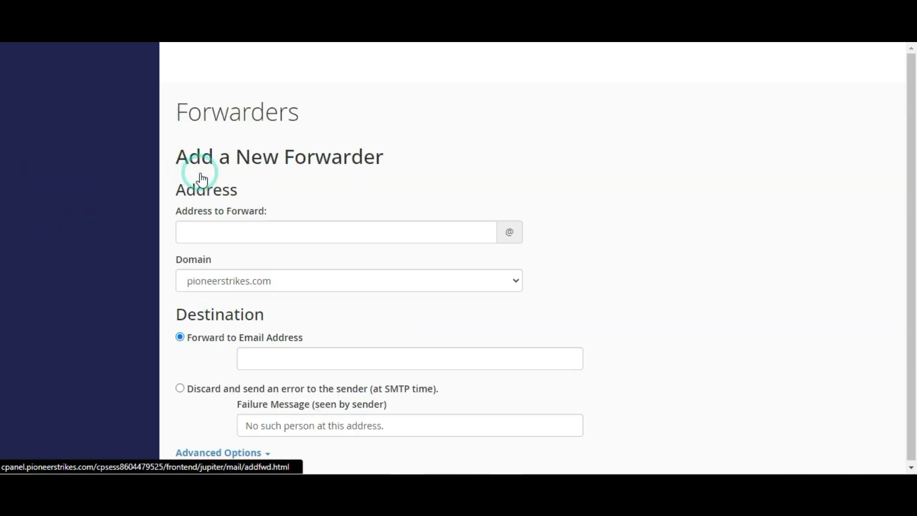
Forward the domain's info address to the personal Gmail address and create the forwarder
{"action": "left_click", "coordinate": [219, 231]}
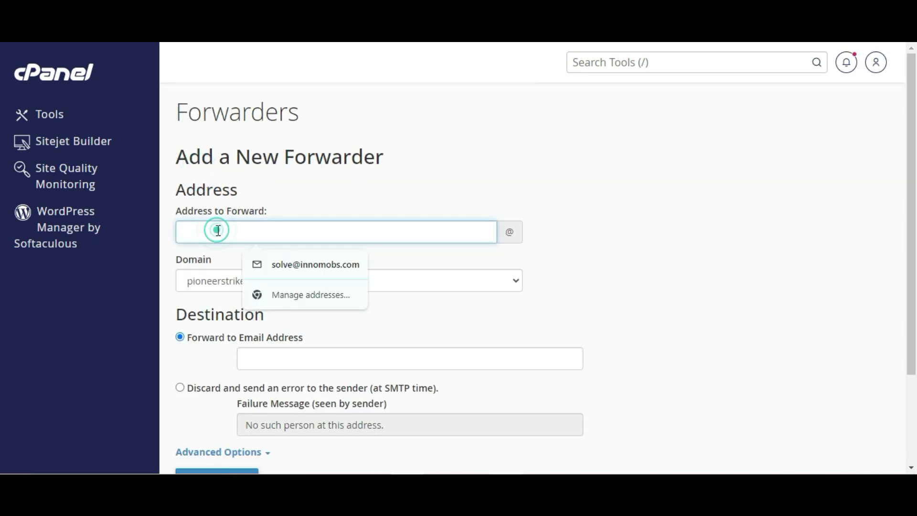
{"action": "type", "text": "info"}
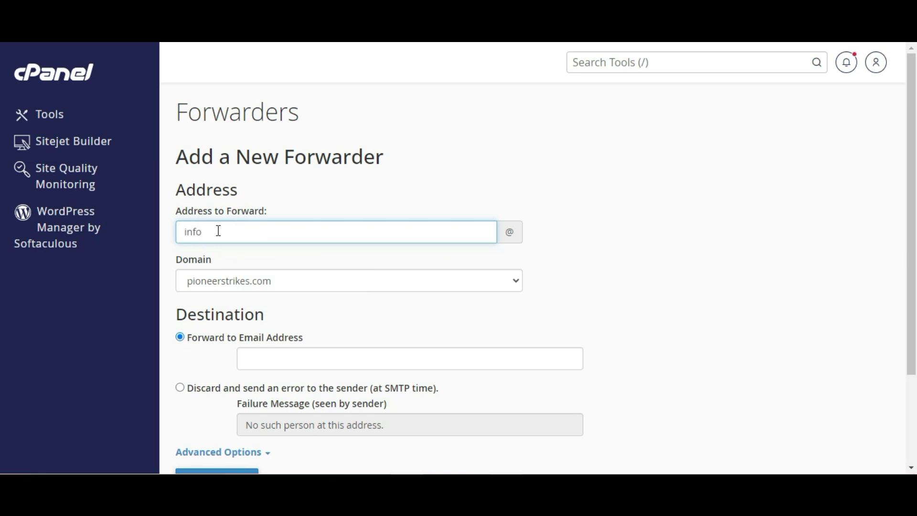
{"action": "left_click", "coordinate": [260, 281]}
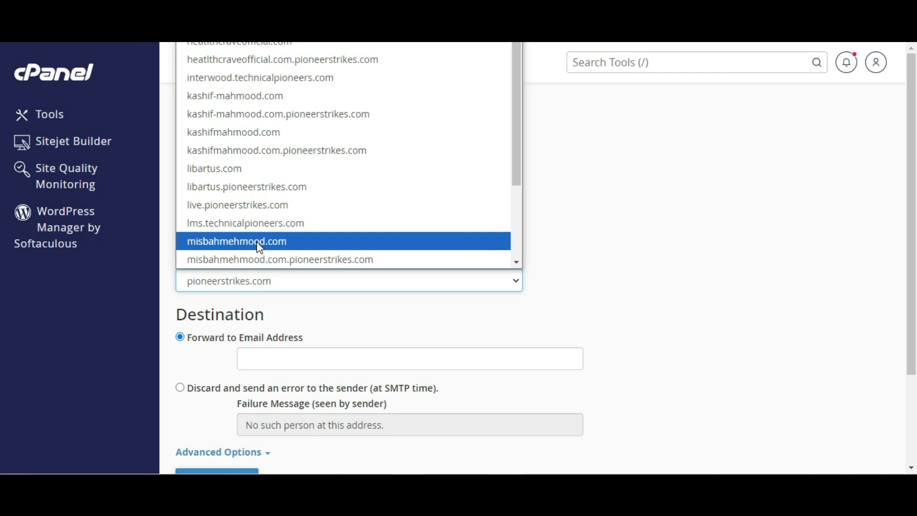
{"action": "left_click", "coordinate": [257, 242]}
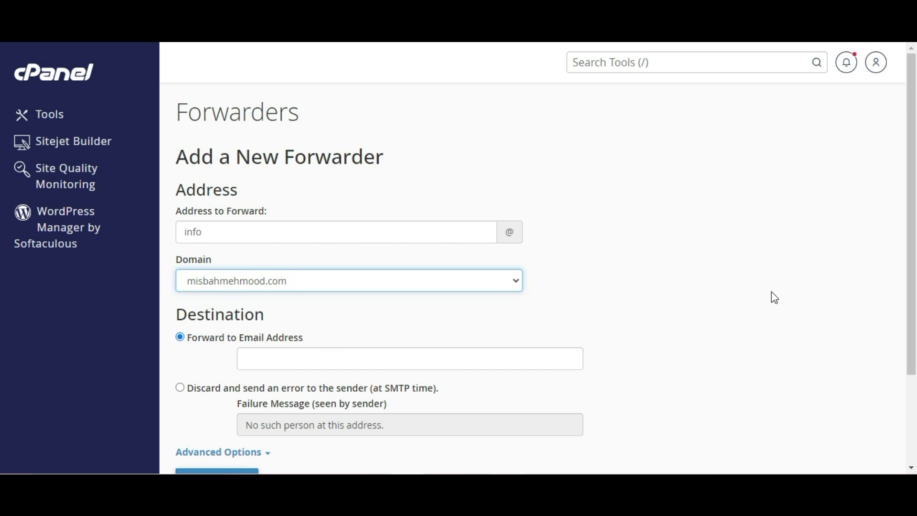
{"action": "scroll", "coordinate": [913, 244], "scroll_direction": "down", "scroll_amount": 1}
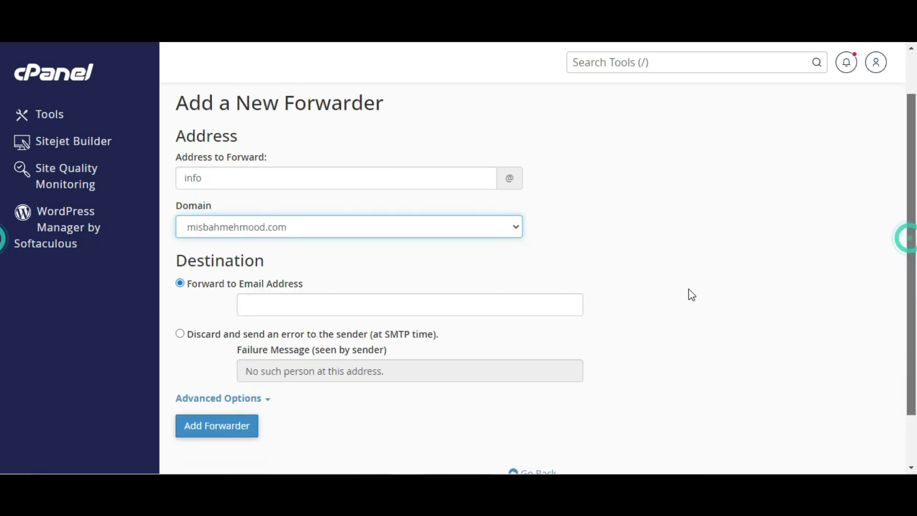
{"action": "left_click", "coordinate": [324, 311]}
{"action": "left_click", "coordinate": [323, 311]}
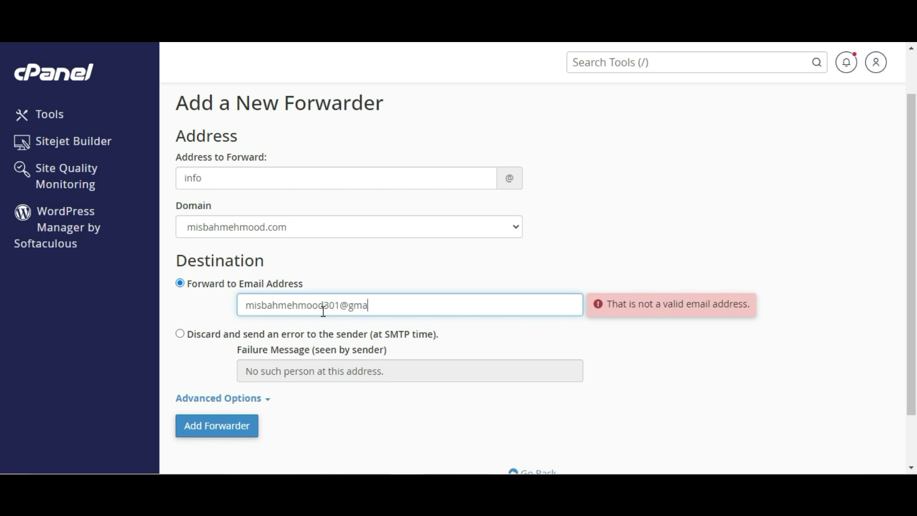
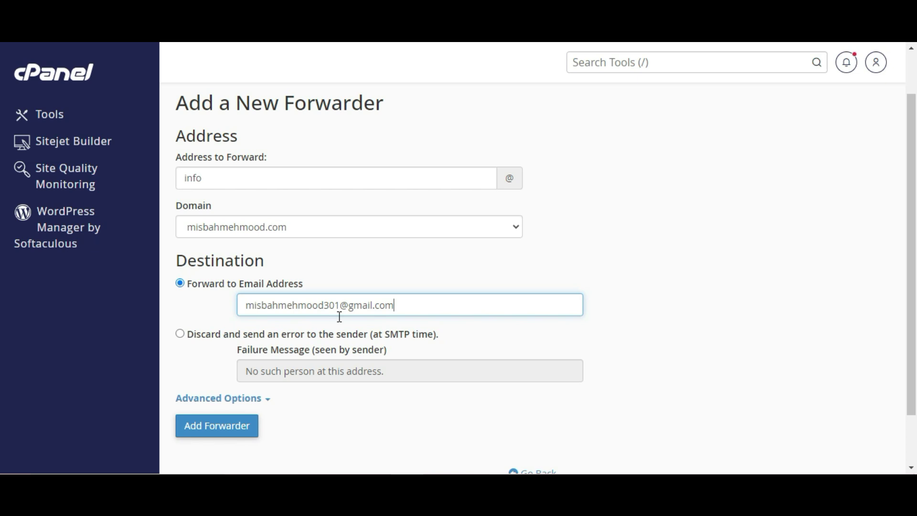
{"action": "scroll", "coordinate": [236, 425], "scroll_direction": "down", "scroll_amount": 1}
{"action": "left_click", "coordinate": [222, 381]}
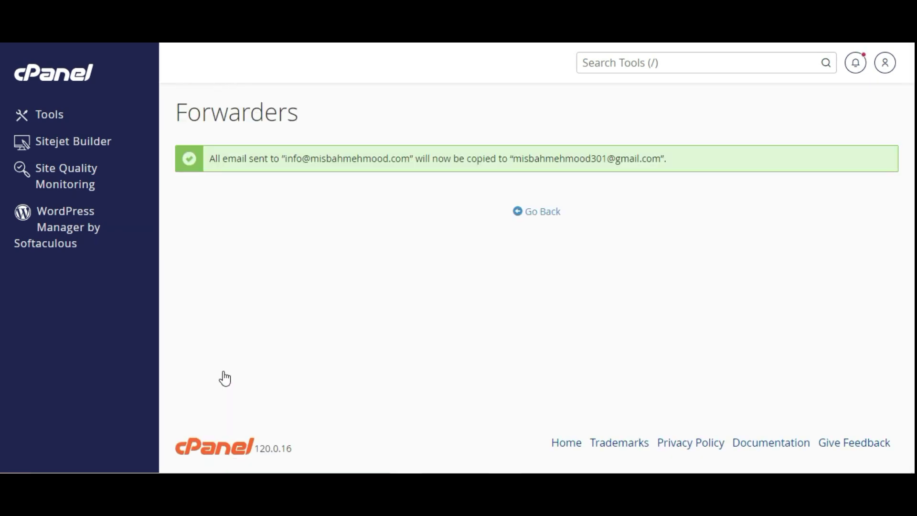
{"action": "left_click_drag", "start_coordinate": [676, 152], "coordinate": [230, 161]}
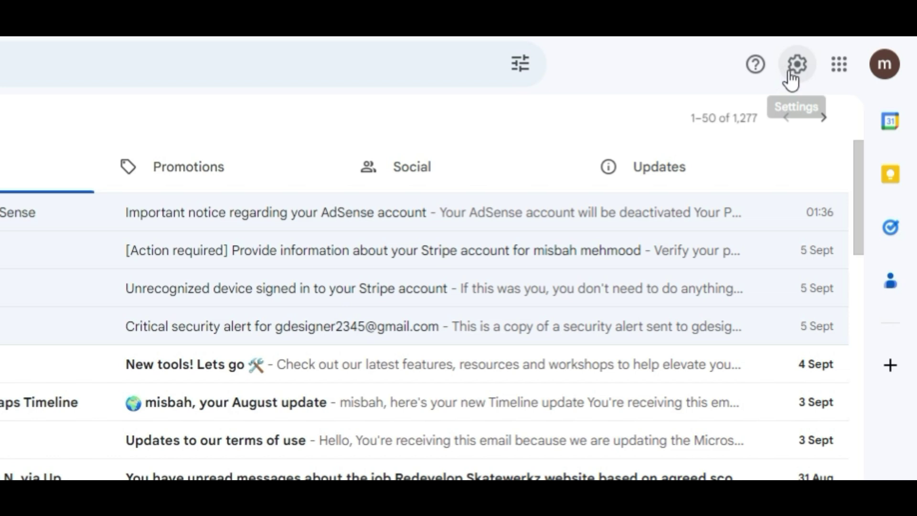
Go to Gmail's Accounts and Import settings and choose Add another email address
{"action": "left_click", "coordinate": [832, 64]}
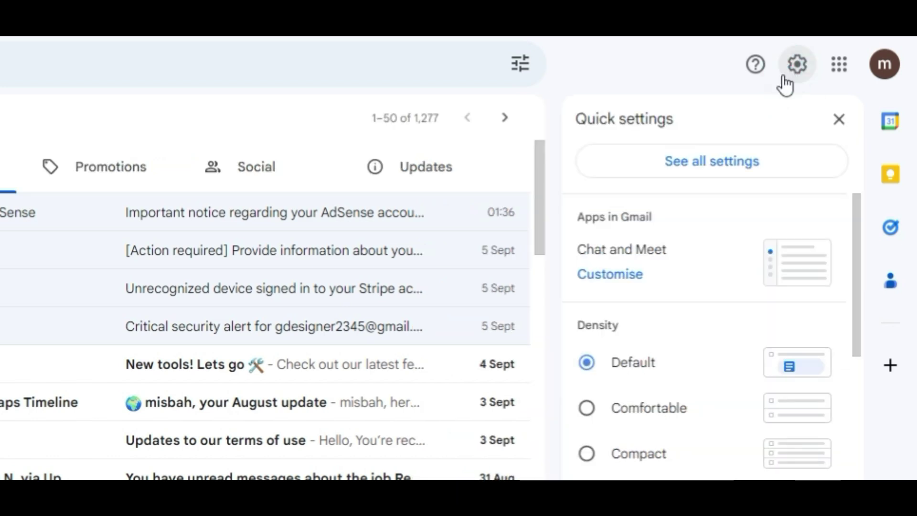
{"action": "left_click", "coordinate": [709, 170]}
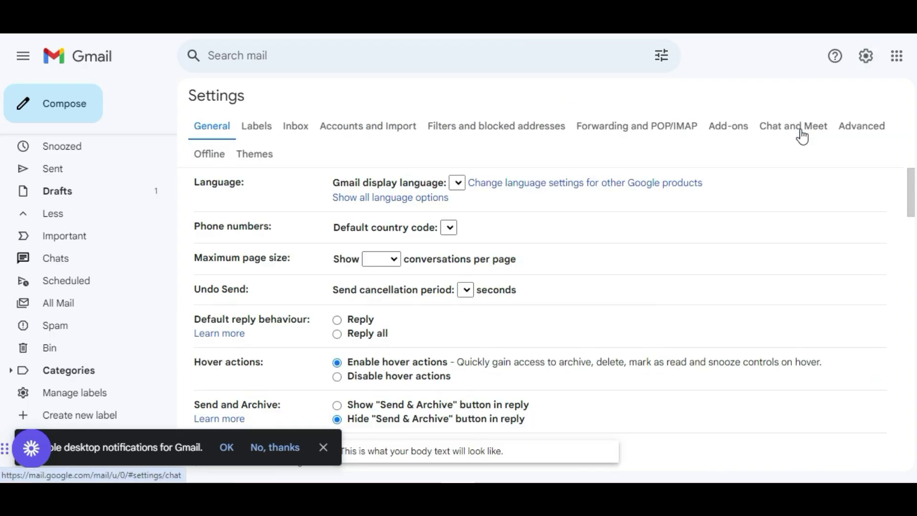
{"action": "left_click", "coordinate": [800, 129]}
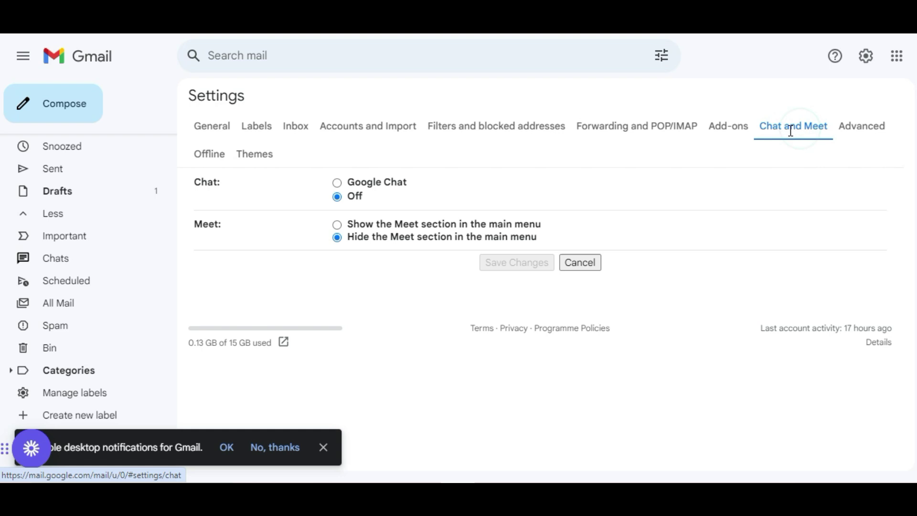
{"action": "left_click", "coordinate": [362, 130]}
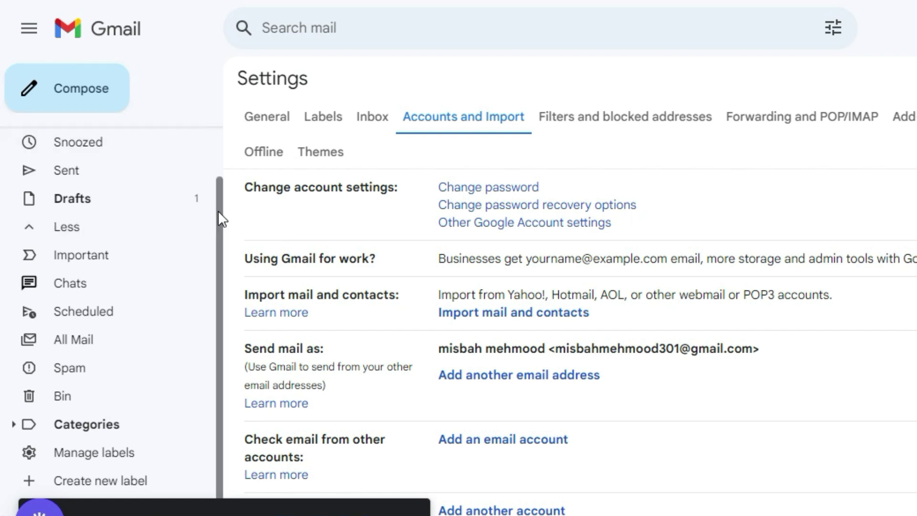
{"action": "left_click", "coordinate": [478, 376]}
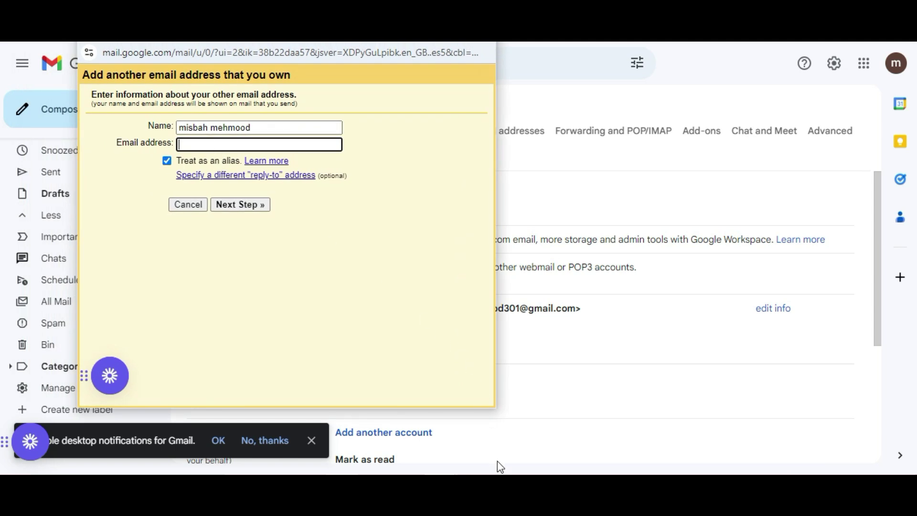
Paste the info mailbox address from the notes into the Email address field
{"action": "key", "text": "alt+Tab"}
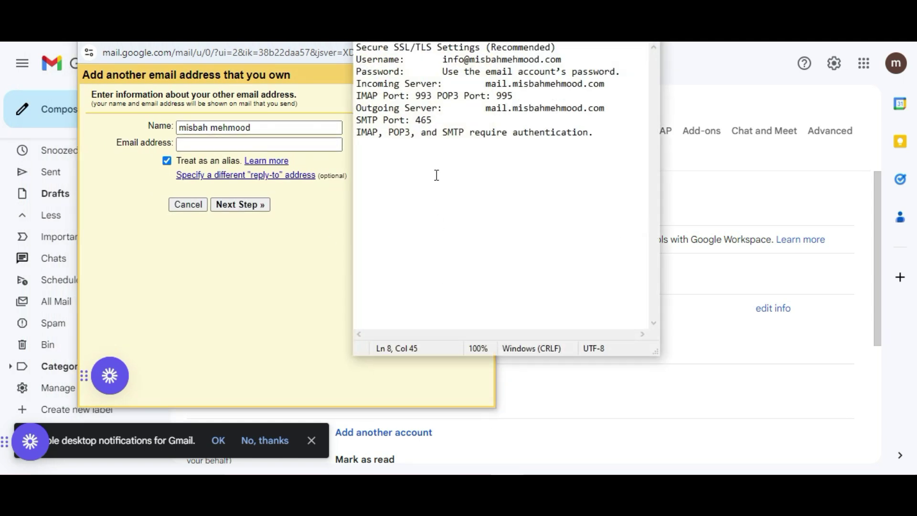
{"action": "left_click_drag", "start_coordinate": [458, 53], "coordinate": [585, 53]}
{"action": "key", "text": "ctrl+c"}
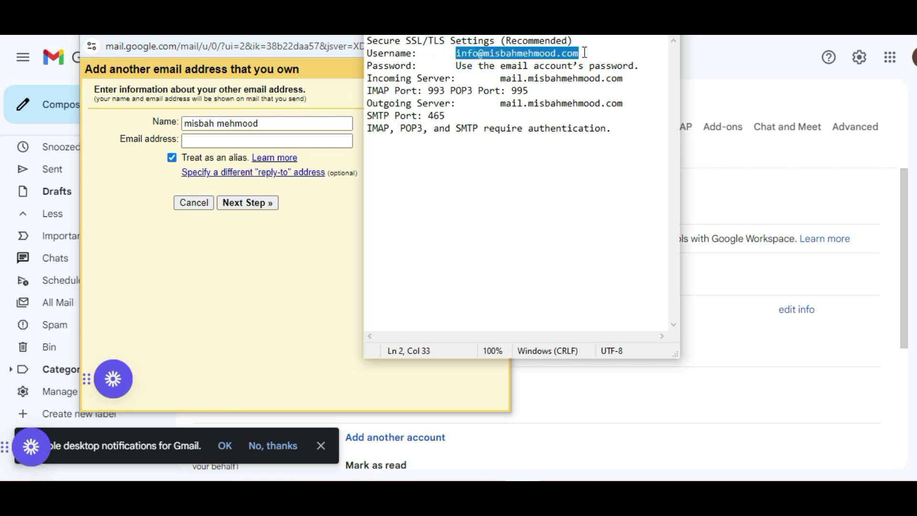
{"action": "left_click", "coordinate": [205, 138]}
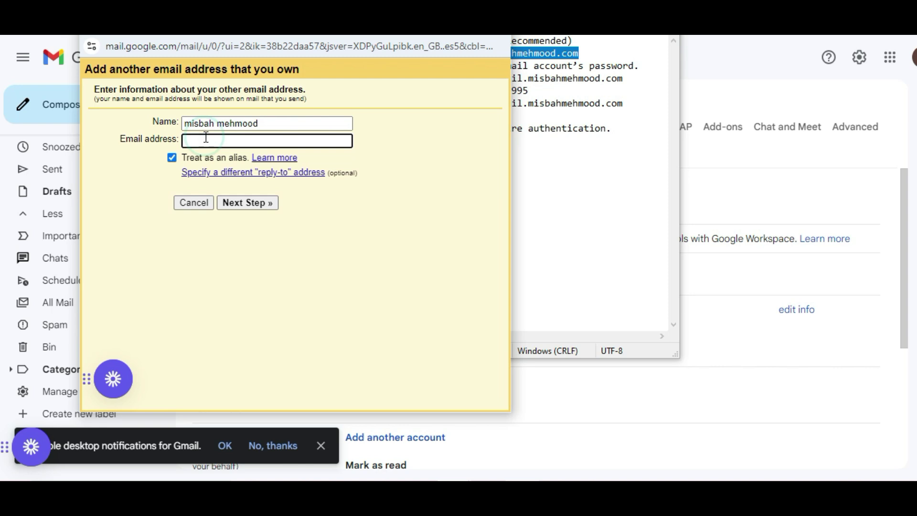
{"action": "key", "text": "ctrl+v"}
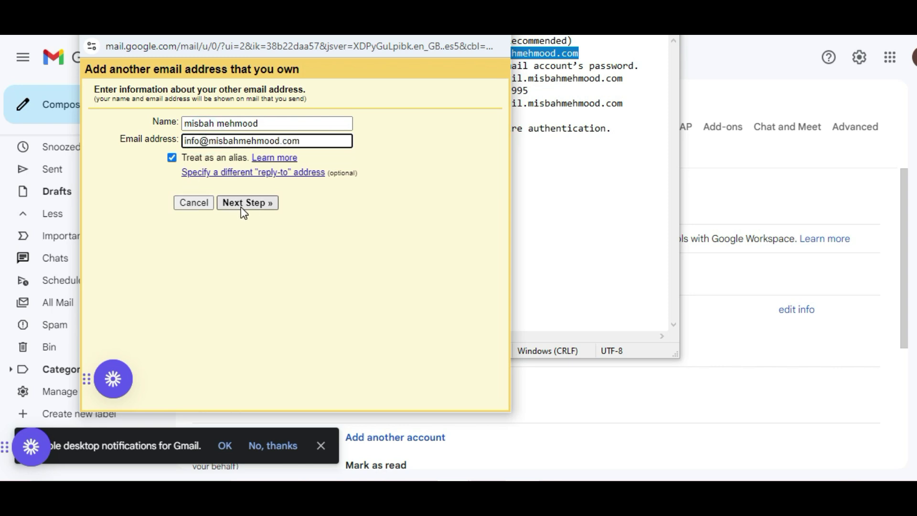
Continue to the SMTP step and replace the SMTP server with the outgoing server name from the notes
{"action": "left_click", "coordinate": [241, 208]}
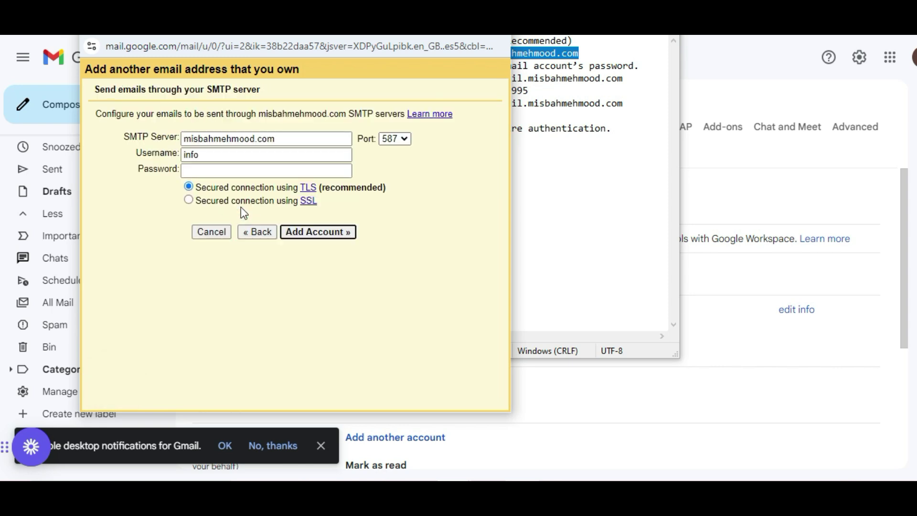
{"action": "left_click", "coordinate": [287, 141]}
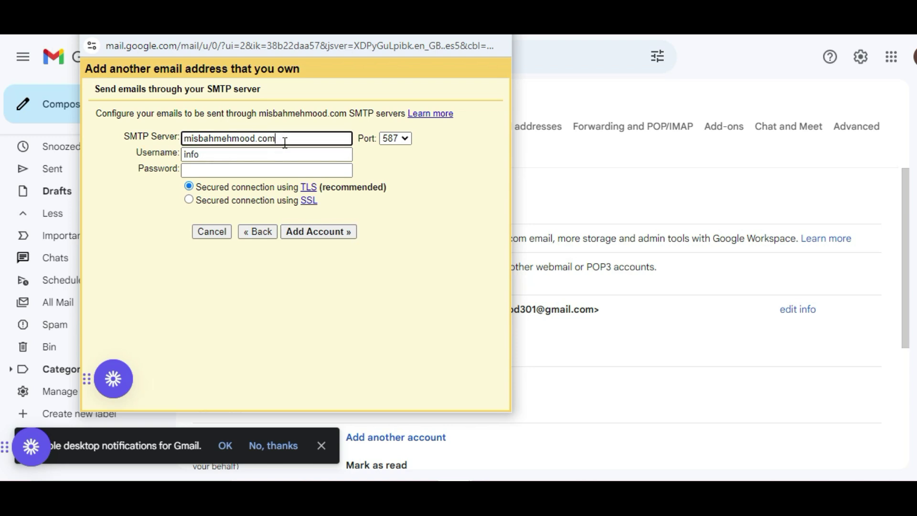
{"action": "left_click_drag", "start_coordinate": [285, 139], "coordinate": [154, 125]}
{"action": "key", "text": "BackSpace"}
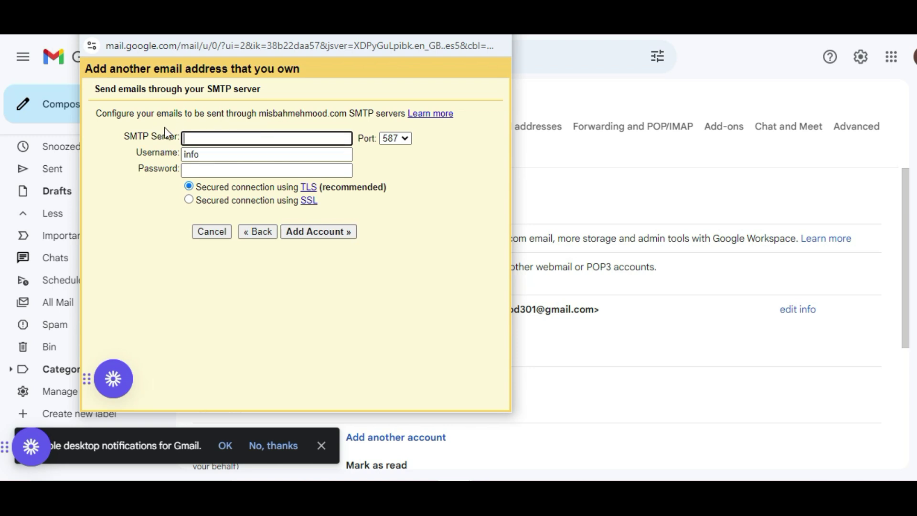
{"action": "left_click", "coordinate": [523, 478]}
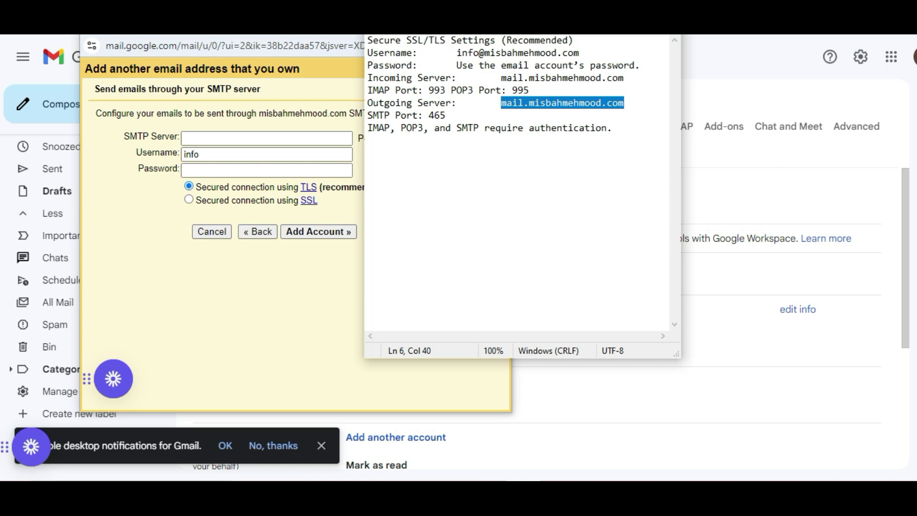
{"action": "left_click", "coordinate": [503, 103]}
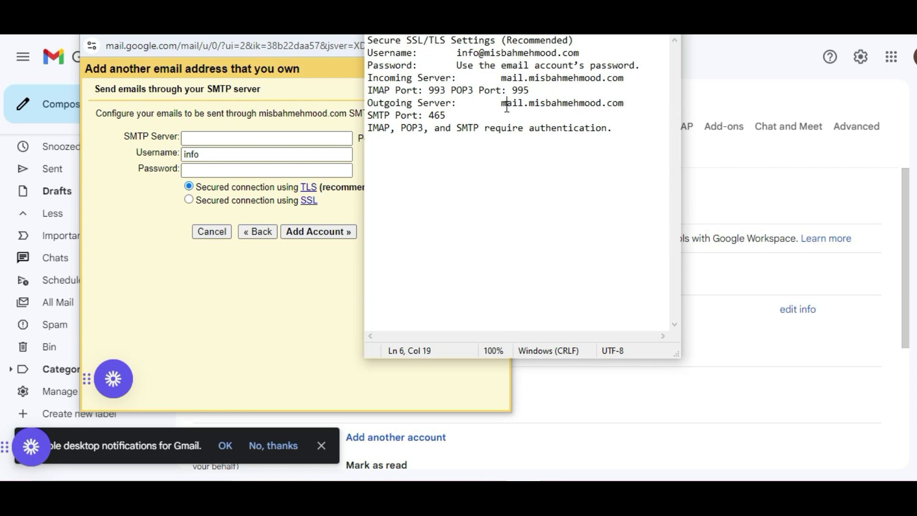
{"action": "left_click_drag", "start_coordinate": [501, 103], "coordinate": [619, 103]}
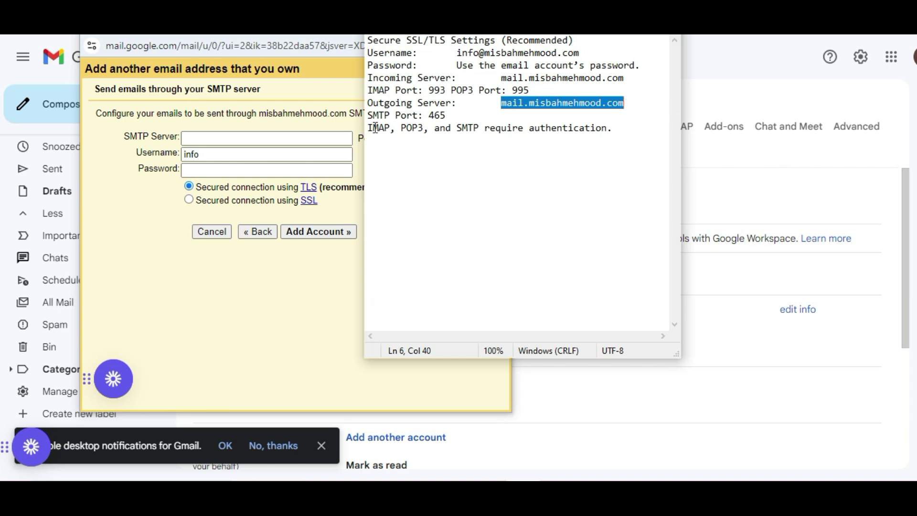
{"action": "left_click", "coordinate": [278, 137]}
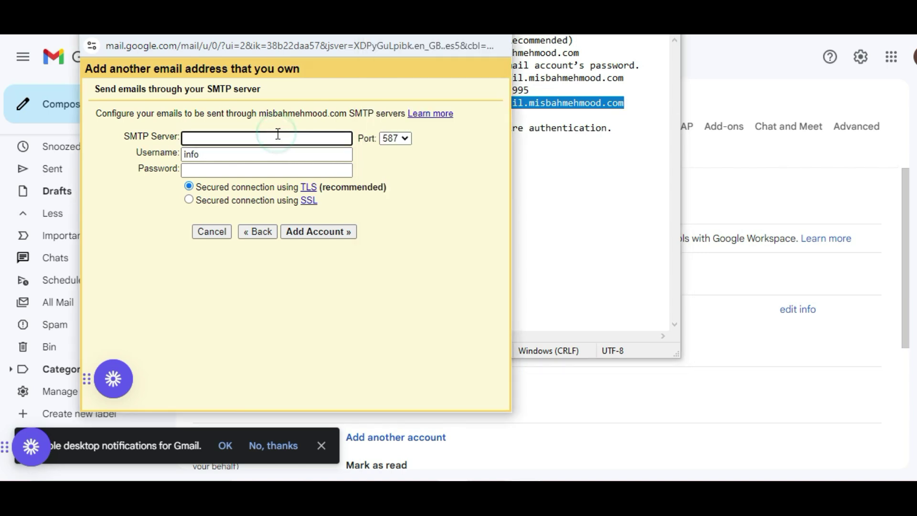
{"action": "type", "text": "mail.misbahmehmood.com"}
Use the full info address as username, enter the account password, choose SSL and add the account
{"action": "left_click", "coordinate": [242, 154]}
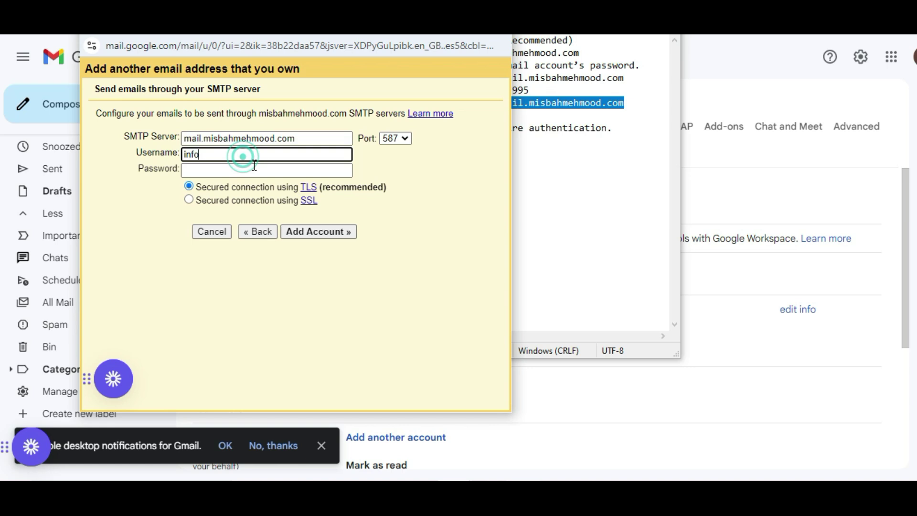
{"action": "key", "text": "alt+Tab"}
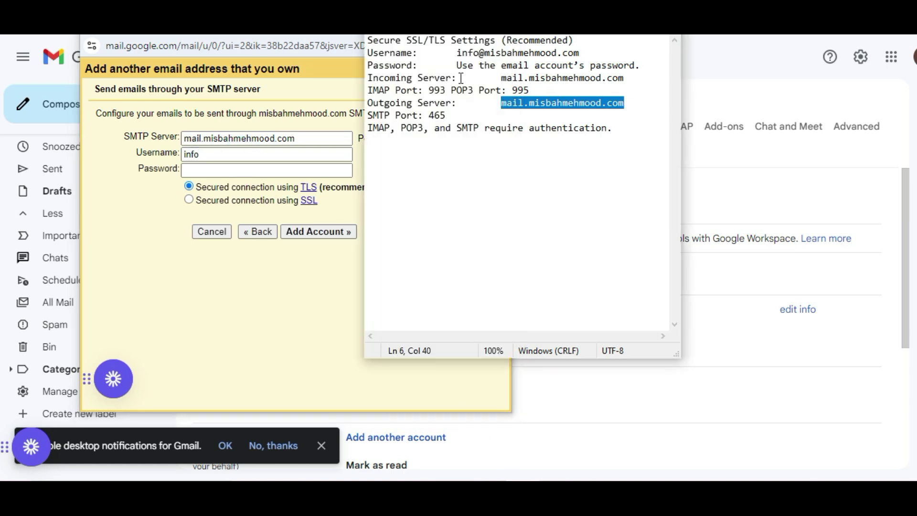
{"action": "left_click_drag", "start_coordinate": [456, 53], "coordinate": [580, 53]}
{"action": "key", "text": "ctrl+c"}
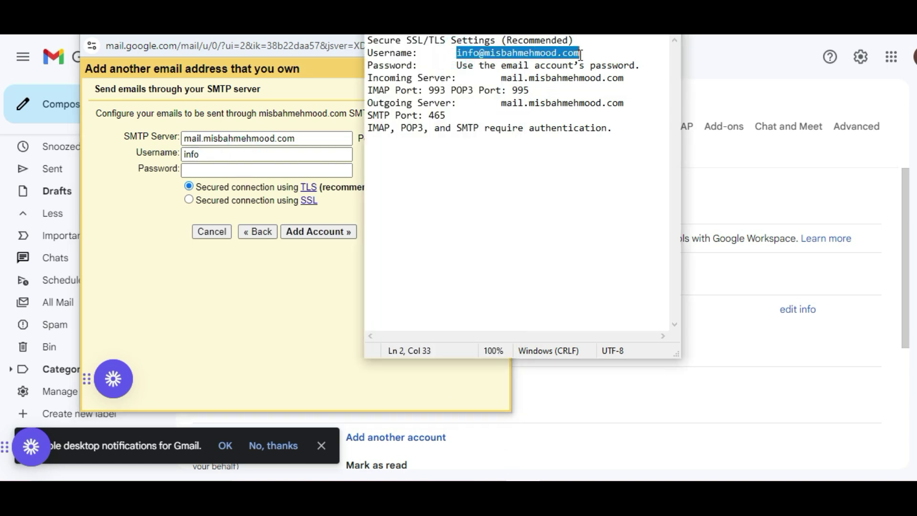
{"action": "left_click", "coordinate": [217, 153]}
{"action": "double_click", "coordinate": [215, 154]}
{"action": "key", "text": "ctrl+v"}
{"action": "left_click", "coordinate": [235, 170]}
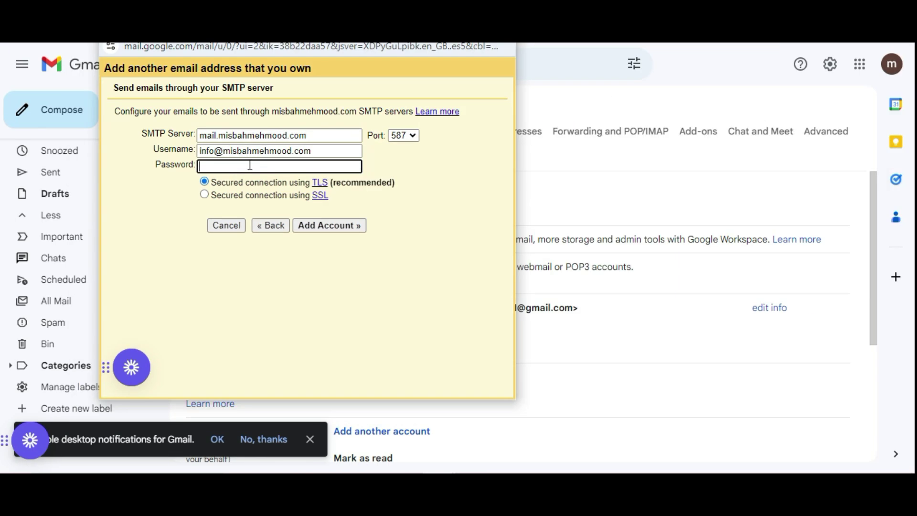
{"action": "key", "text": "ctrl+v"}
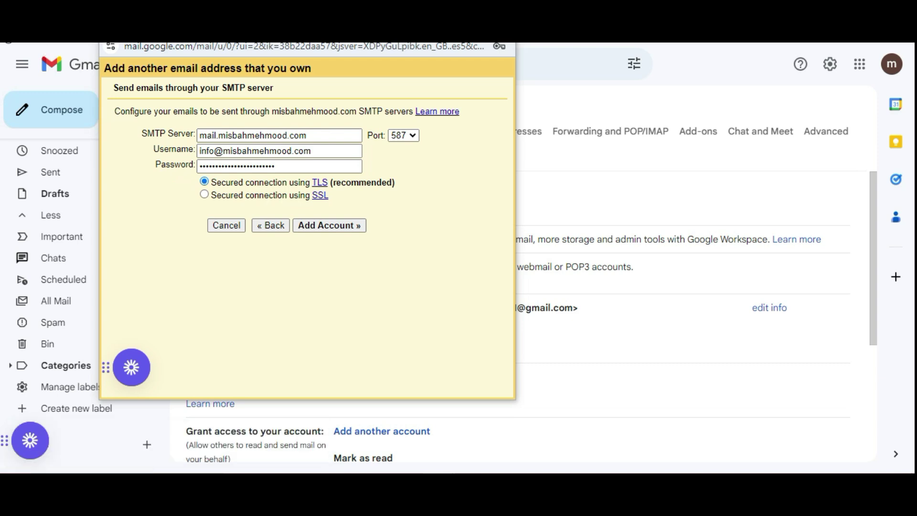
{"action": "left_click", "coordinate": [205, 196]}
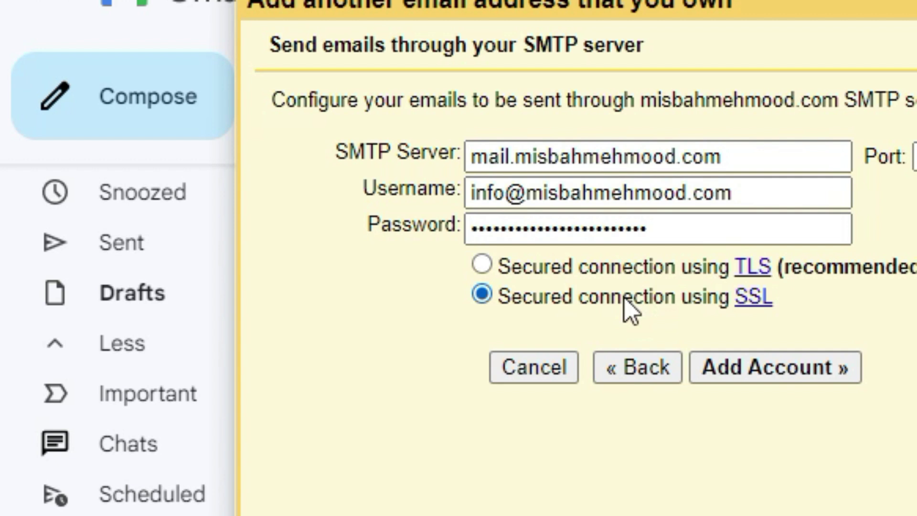
{"action": "left_click", "coordinate": [730, 376]}
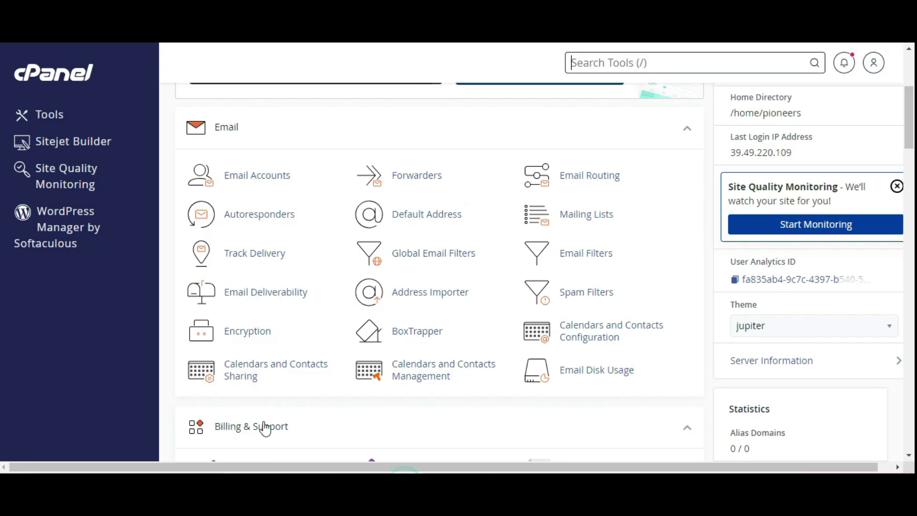
Open Email Accounts and scroll to the info account's Check Email option
{"action": "left_click", "coordinate": [257, 175]}
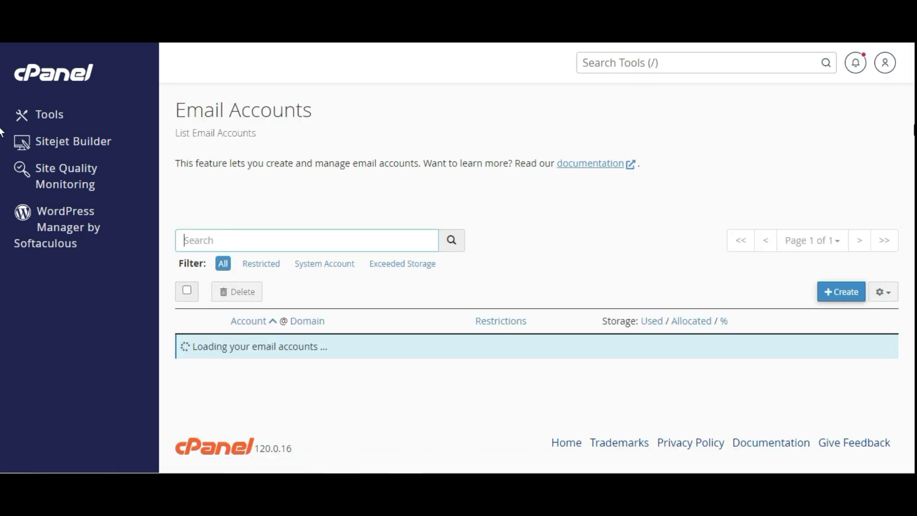
{"action": "scroll", "coordinate": [416, 337], "scroll_direction": "down", "scroll_amount": 1}
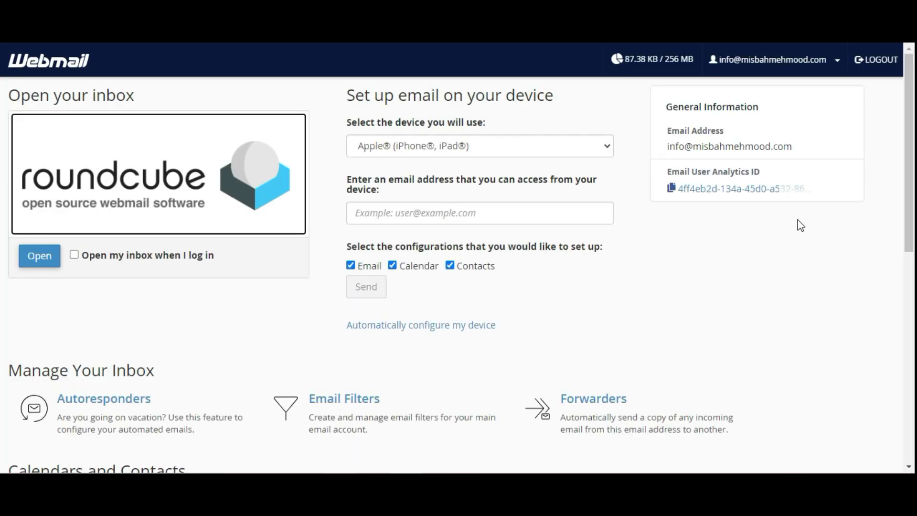
Set the inbox to open on login, enter the Roundcube inbox and open the Gmail Confirmation message
{"action": "left_click", "coordinate": [139, 252]}
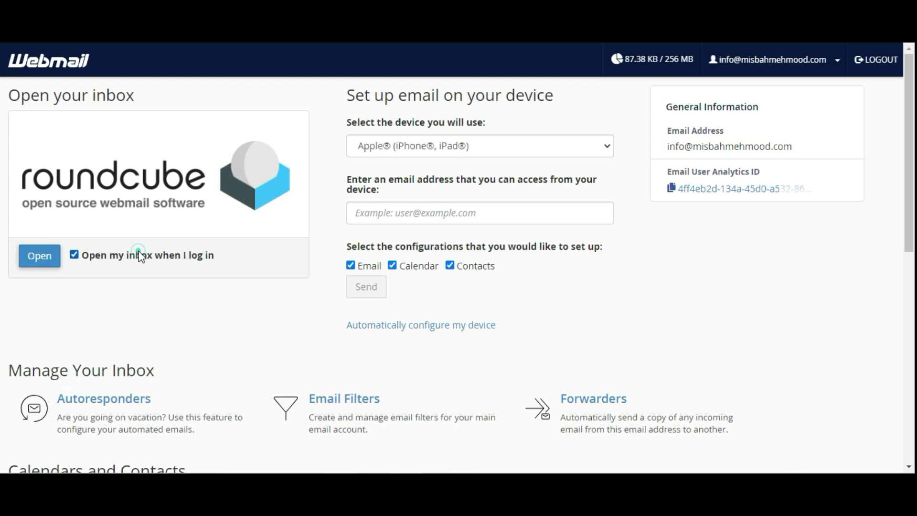
{"action": "left_click", "coordinate": [42, 256]}
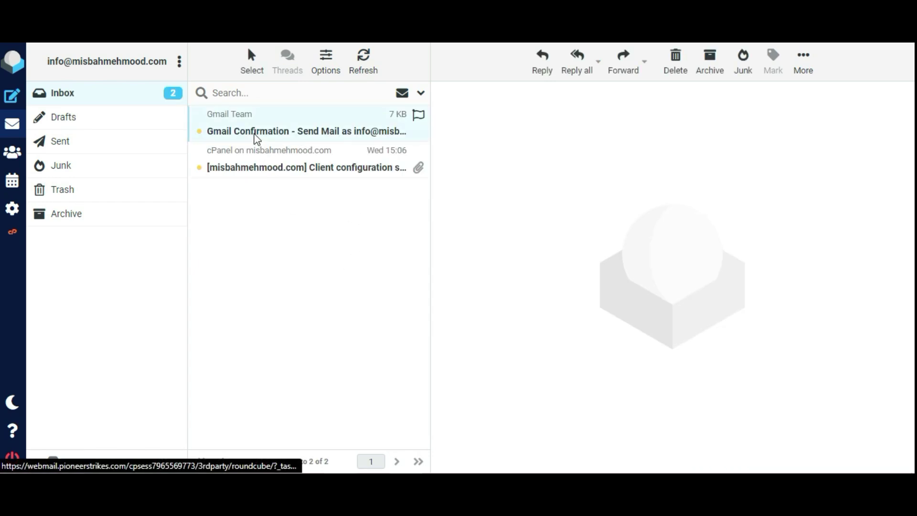
{"action": "left_click", "coordinate": [256, 139]}
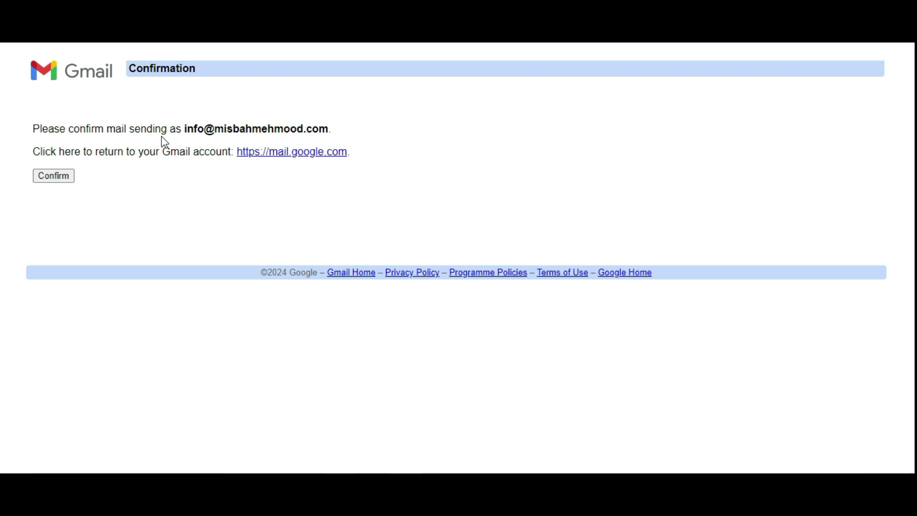
Confirm sending as the info address and switch back to the Gmail Settings window
{"action": "left_click", "coordinate": [55, 178]}
{"action": "mouse_move", "coordinate": [450, 440]}
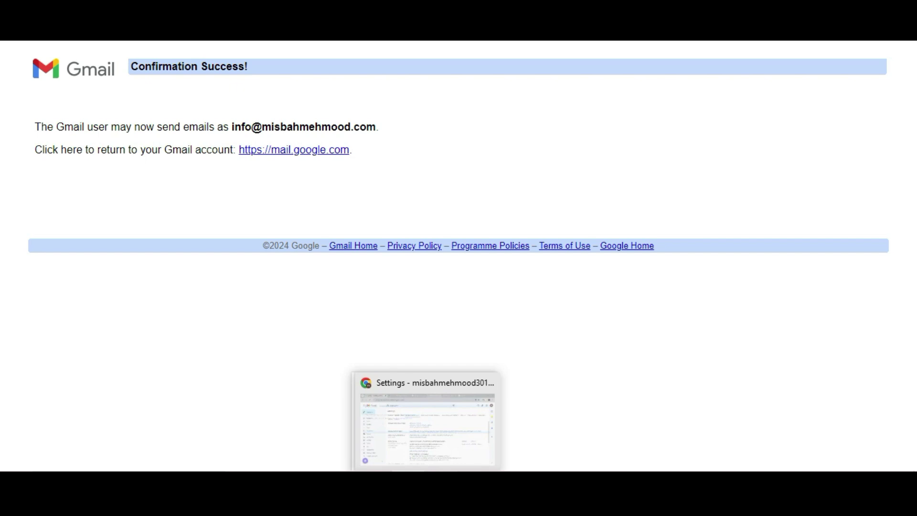
{"action": "left_click", "coordinate": [393, 430]}
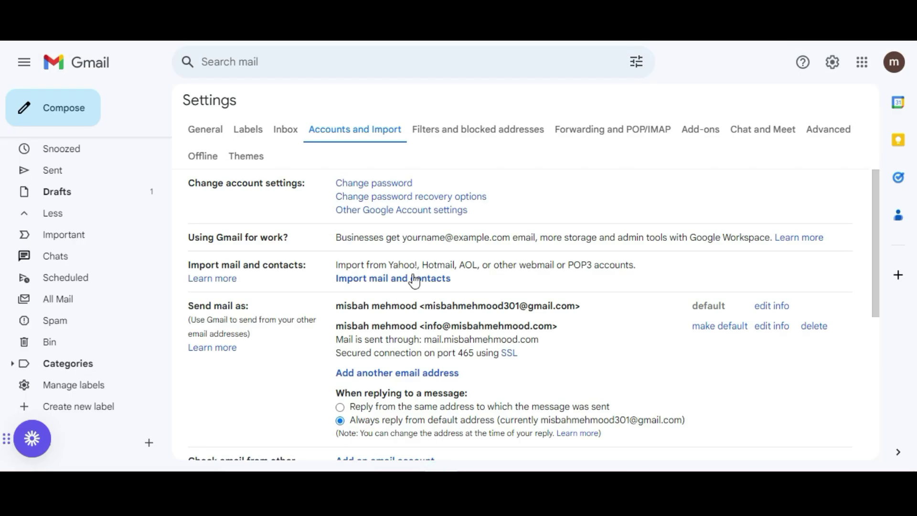